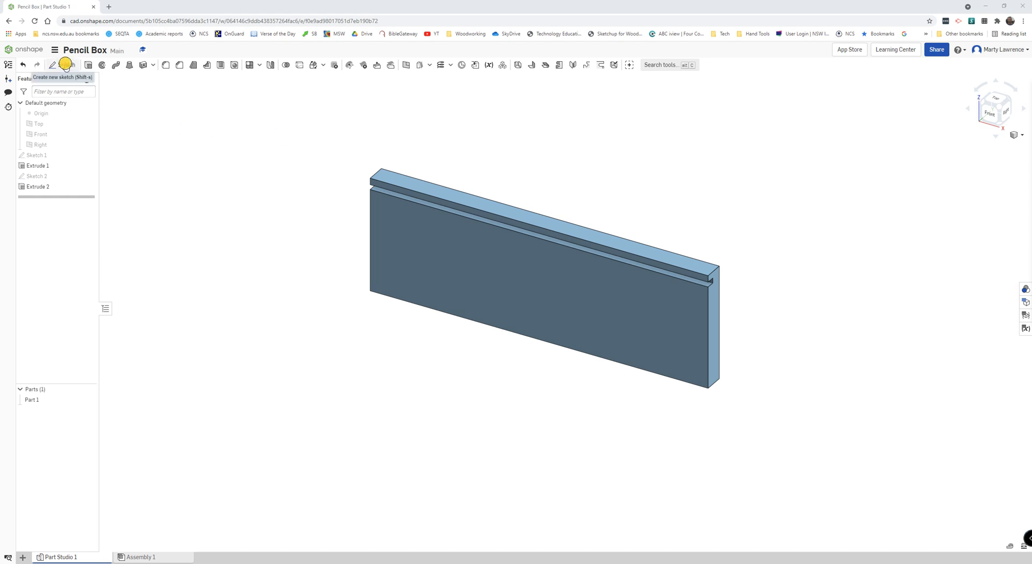
Step: Start a new sketch on the panel's large front face below the groove and view it square-on
click(65, 65)
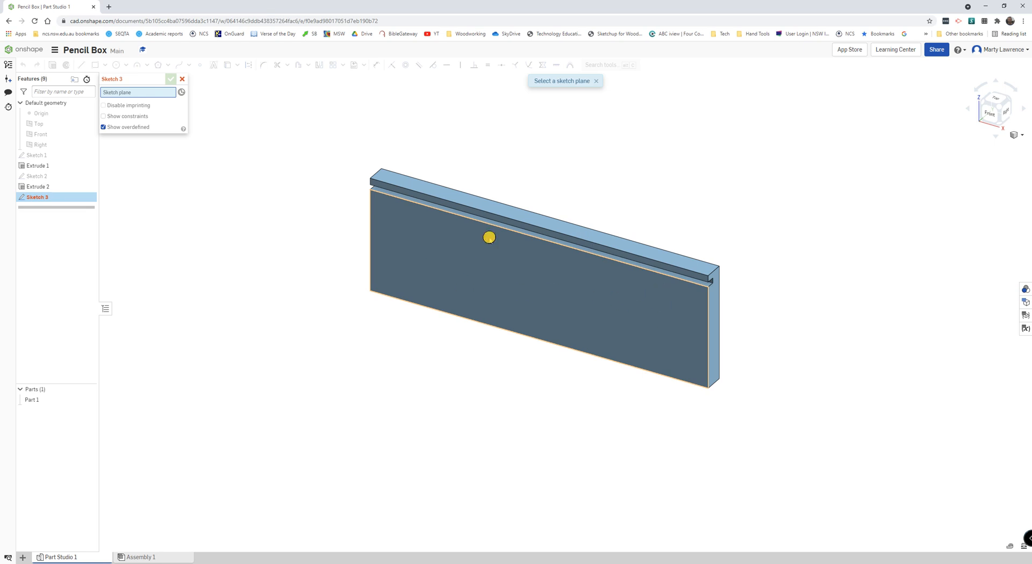
click(566, 283)
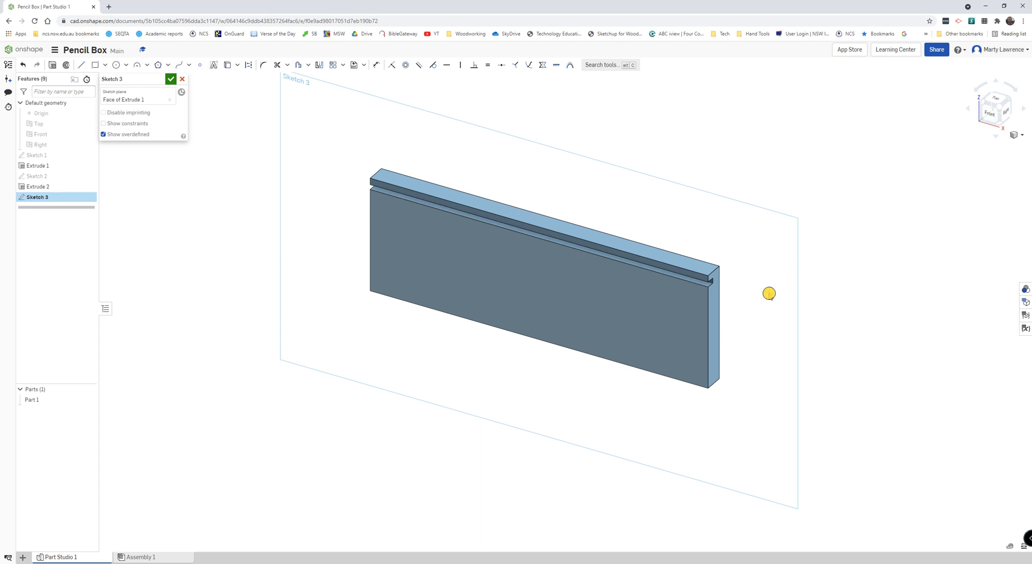
right_click(769, 294)
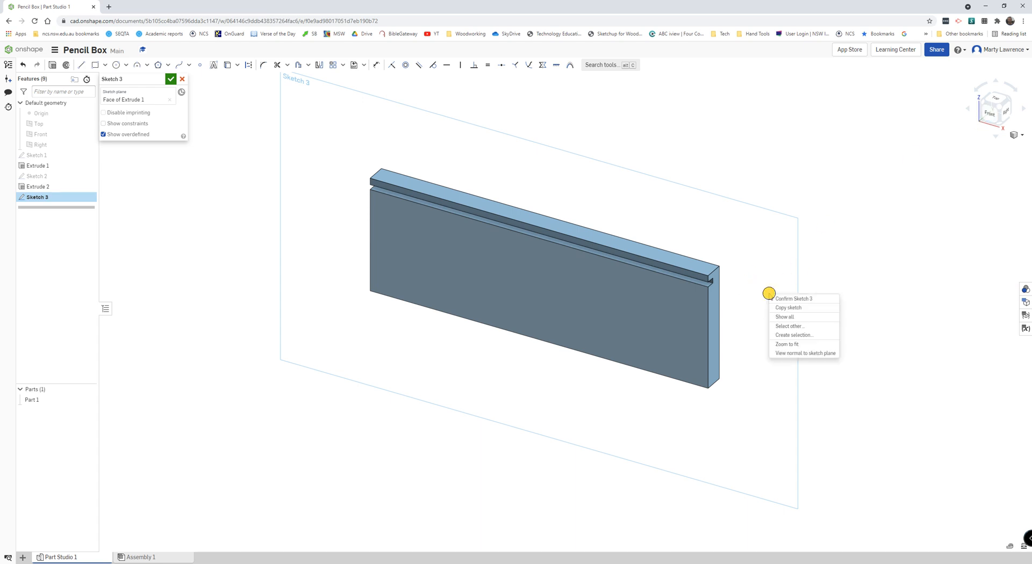
click(791, 353)
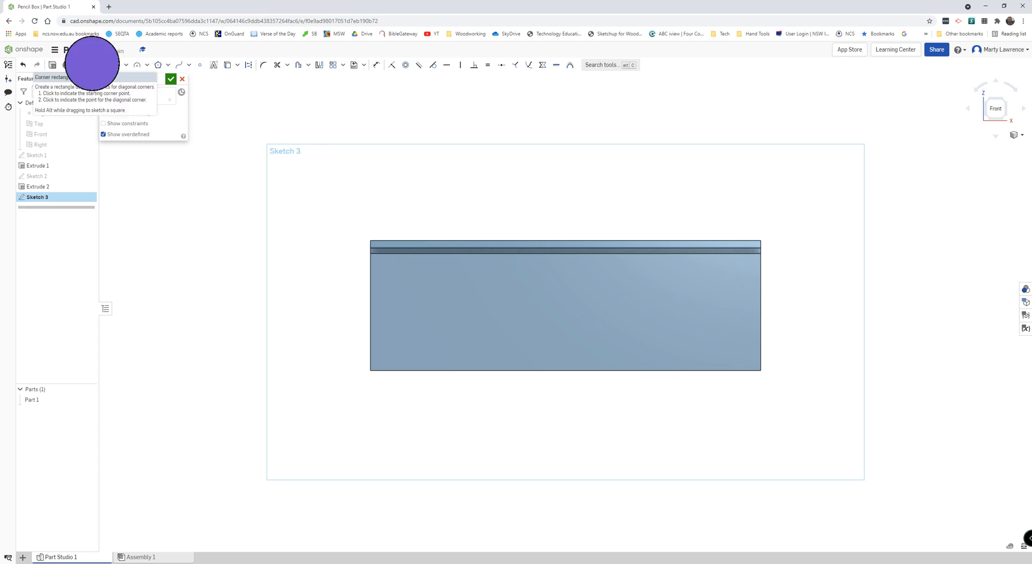
Step: Sketch full-height corner rectangles at both ends of the panel, about 16 mm wide at the left end and 22 mm at the right
click(94, 65)
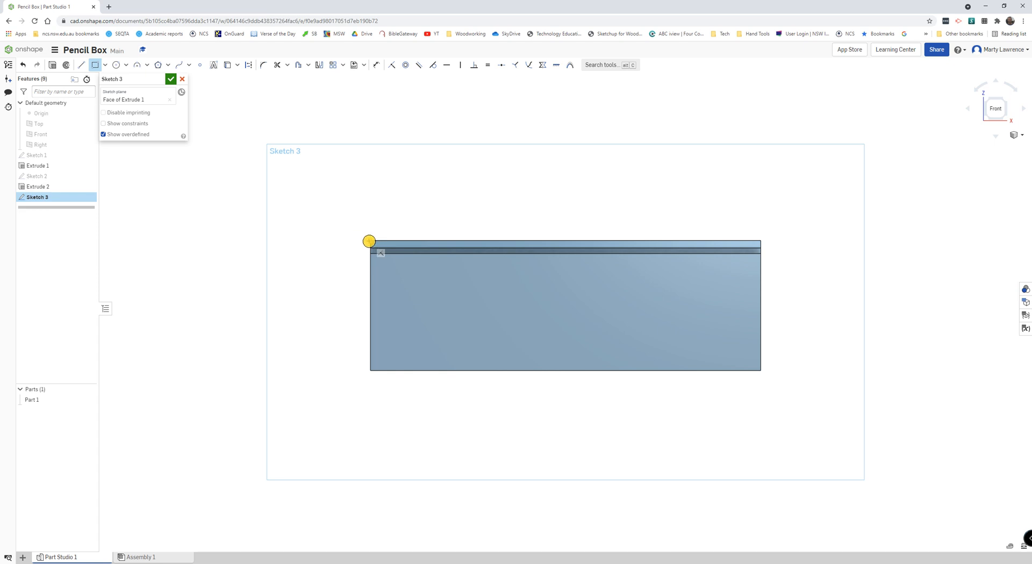
click(368, 241)
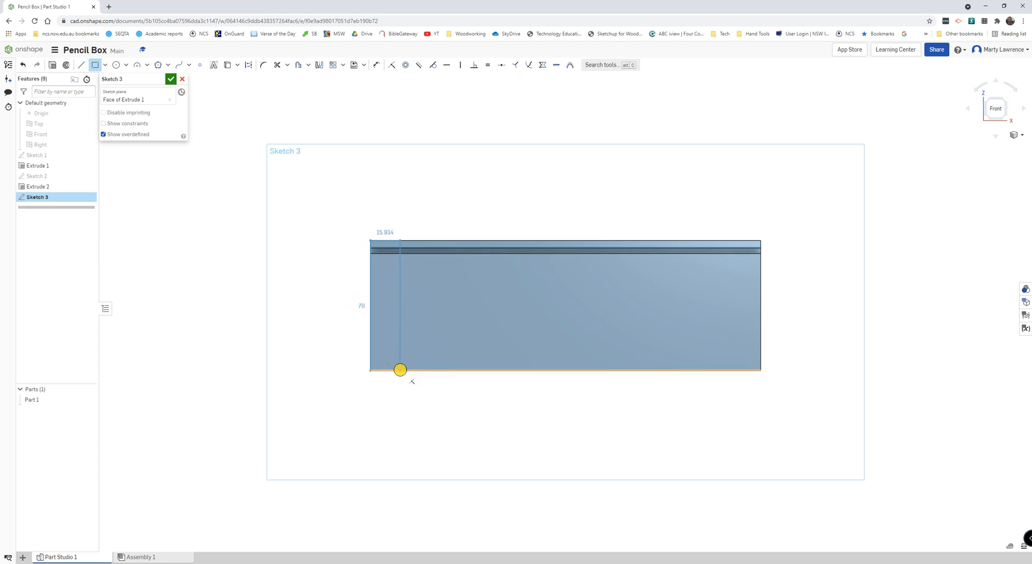
click(400, 370)
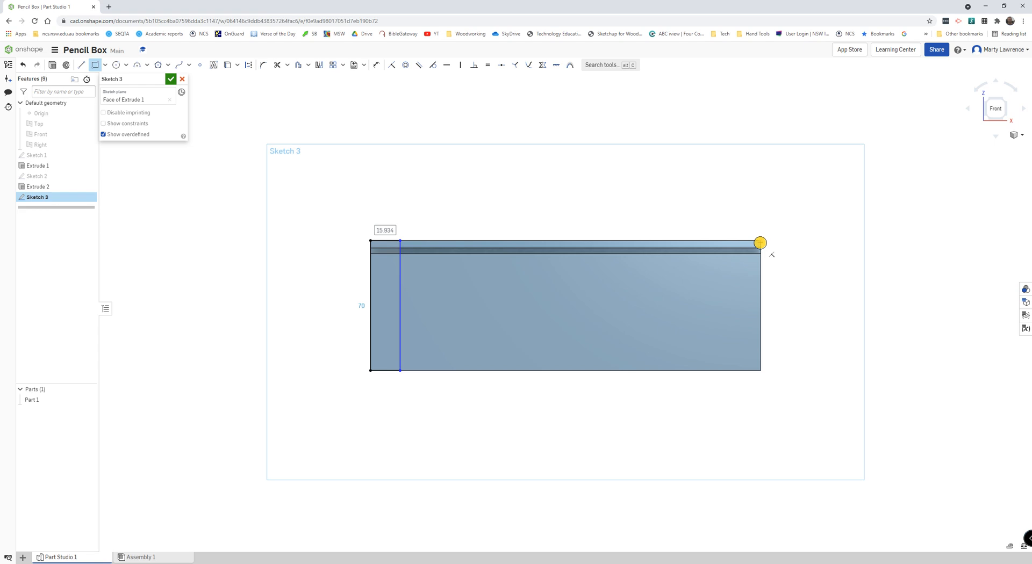
click(760, 243)
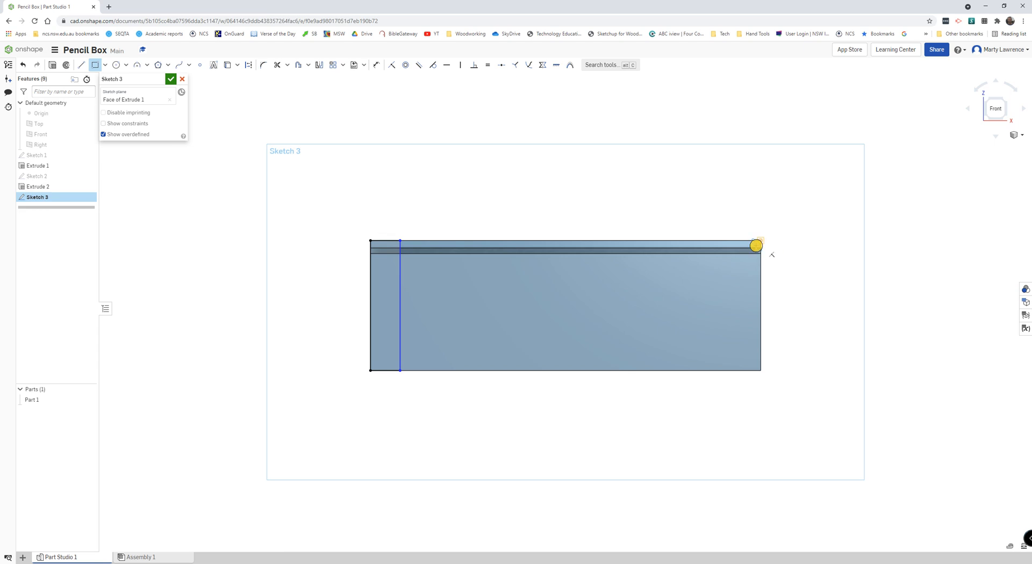
click(720, 371)
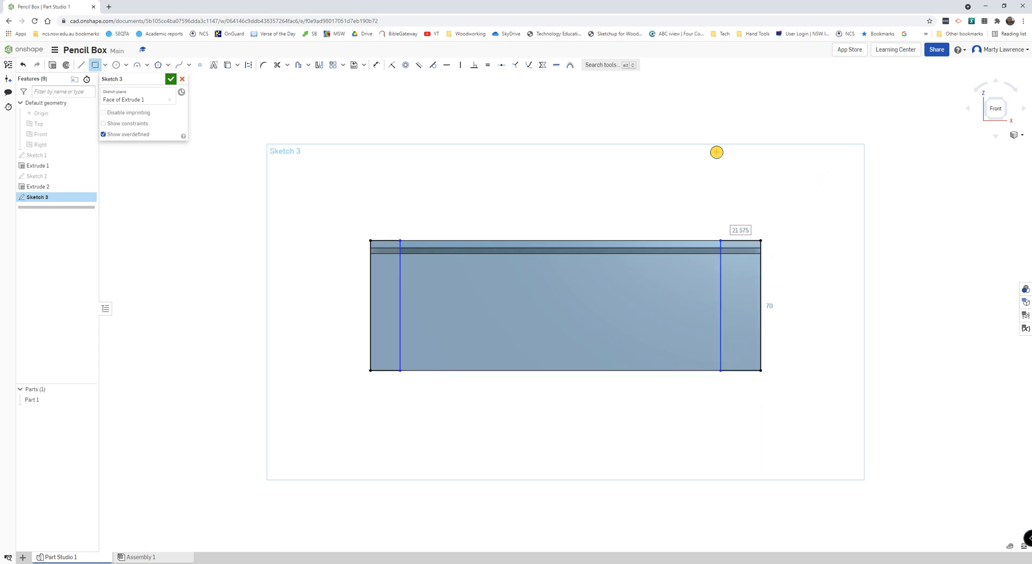
Step: Dimension the width of the rectangle at the panel's left end to 12 mm
click(375, 66)
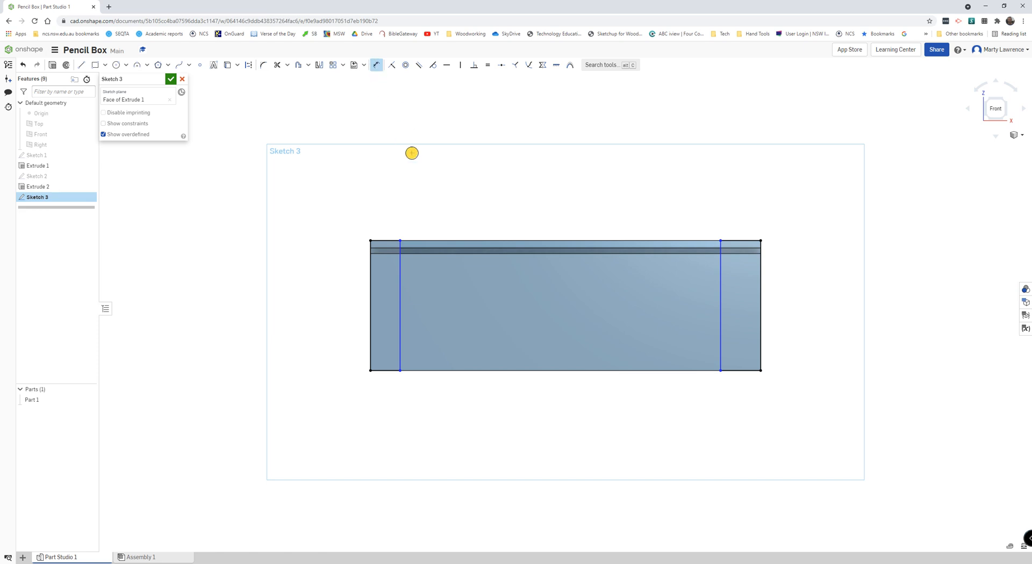
click(369, 270)
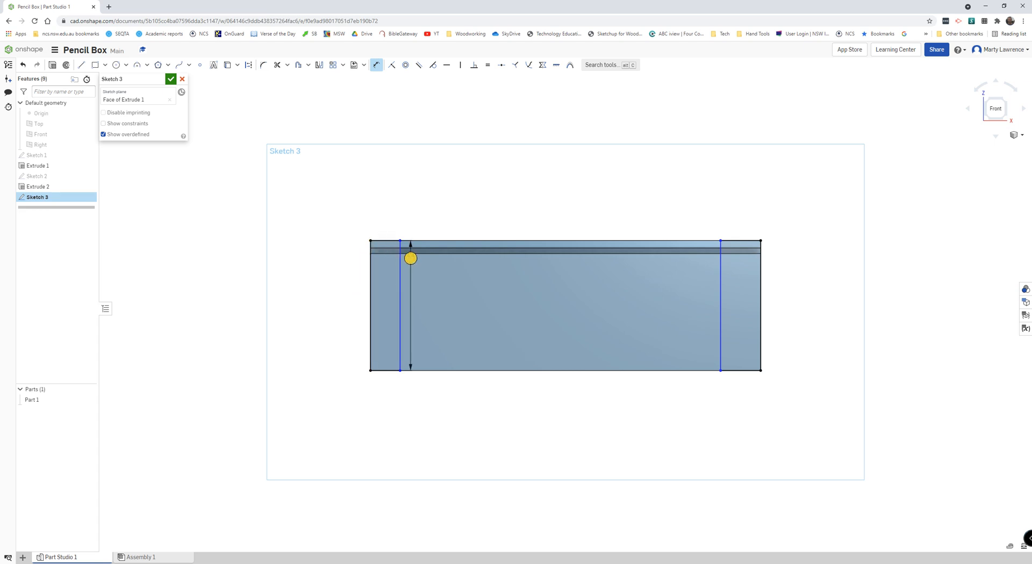
click(401, 275)
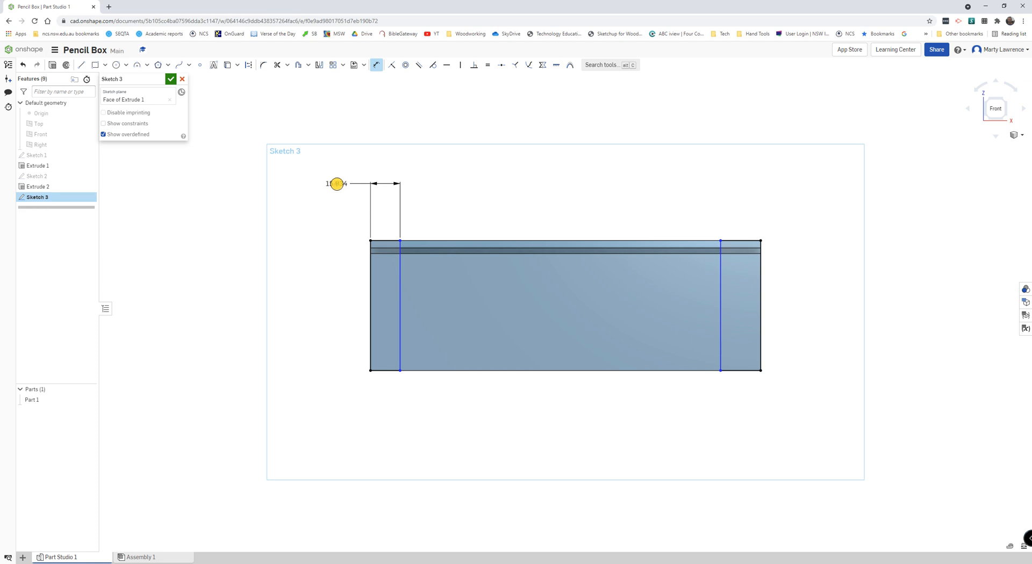
click(337, 183)
text(12)
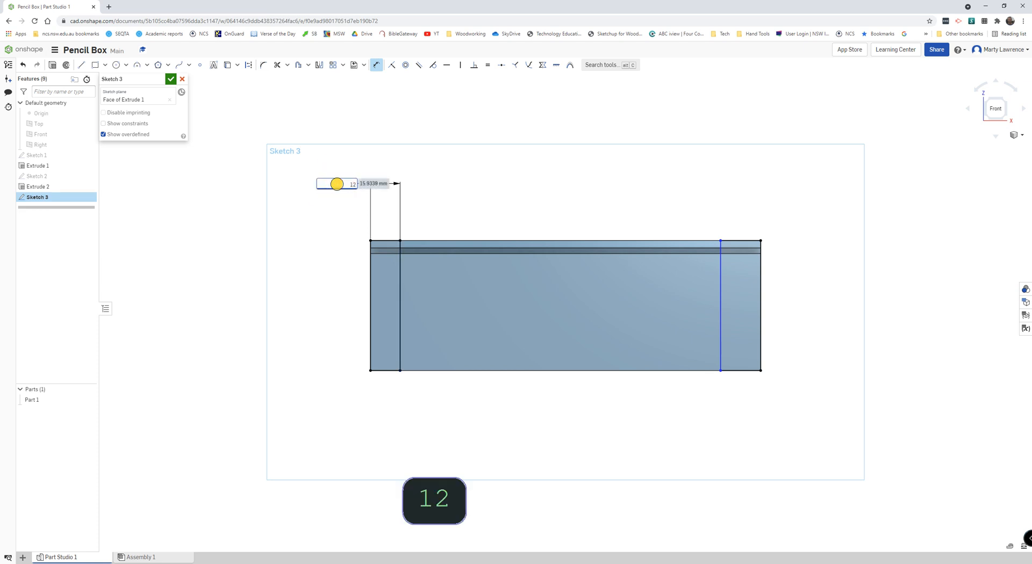
key(Return)
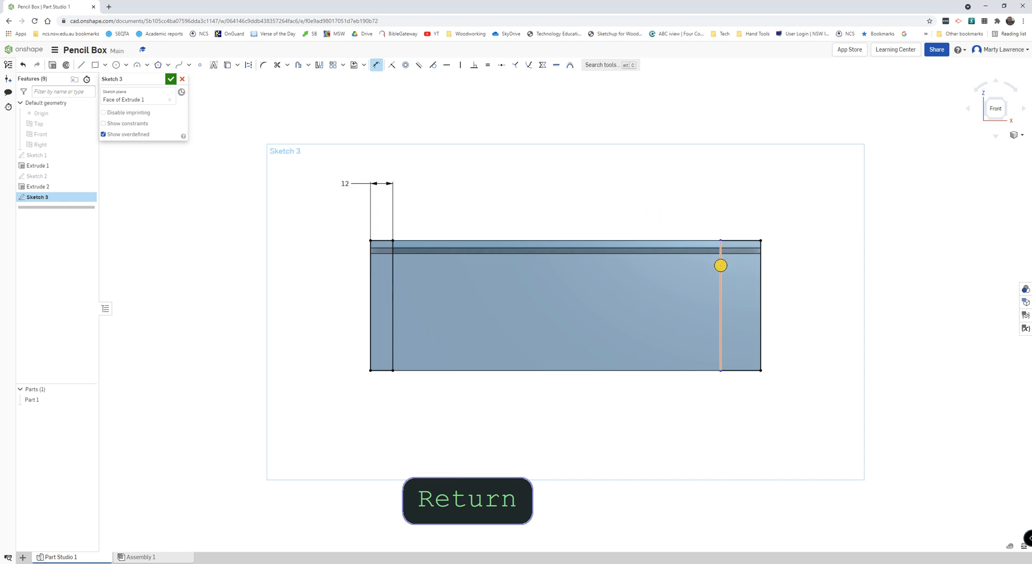
Step: Dimension the width of the rectangle at the panel's right end to 12 mm and finish the sketch
click(720, 266)
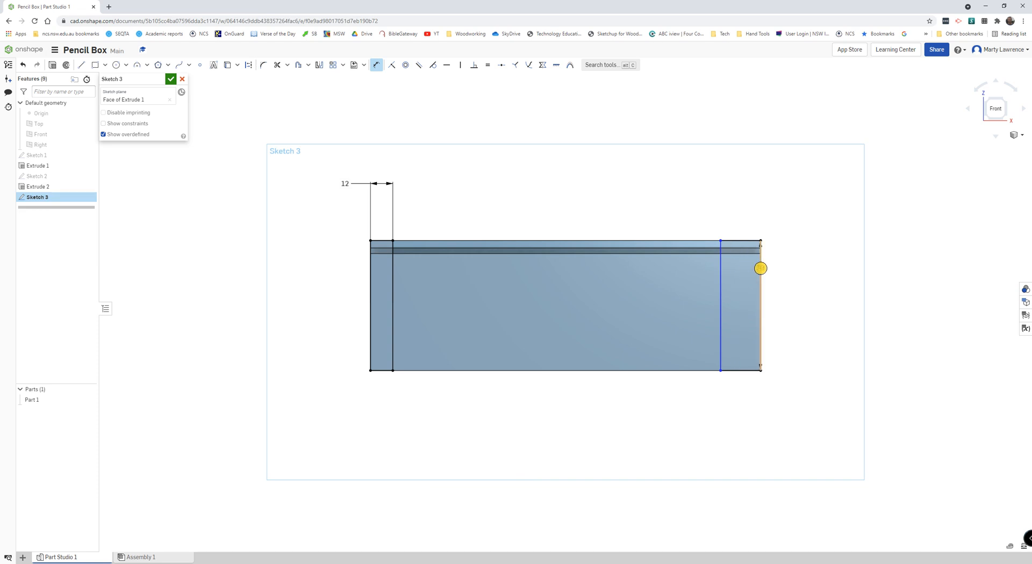
click(760, 268)
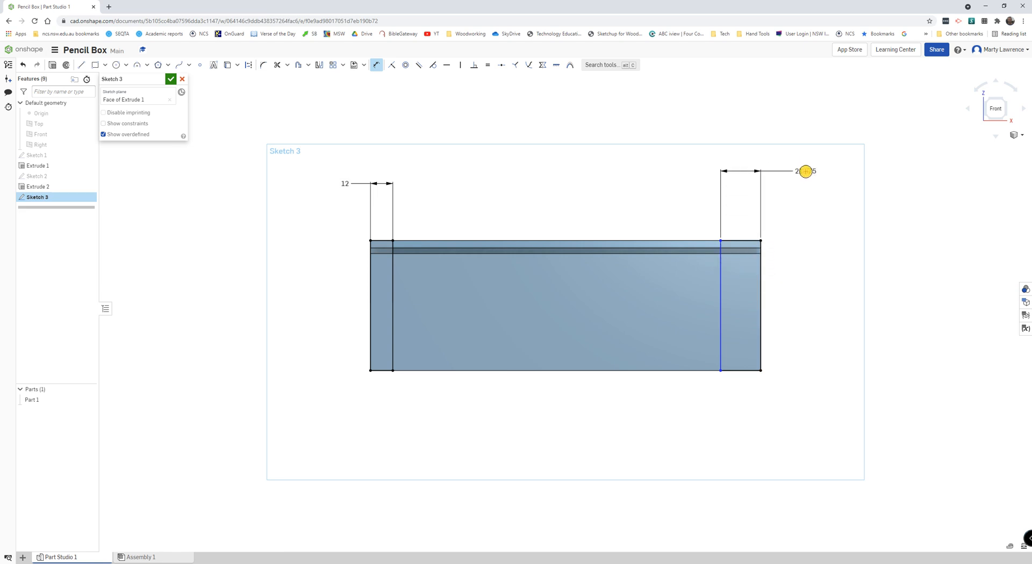
click(805, 172)
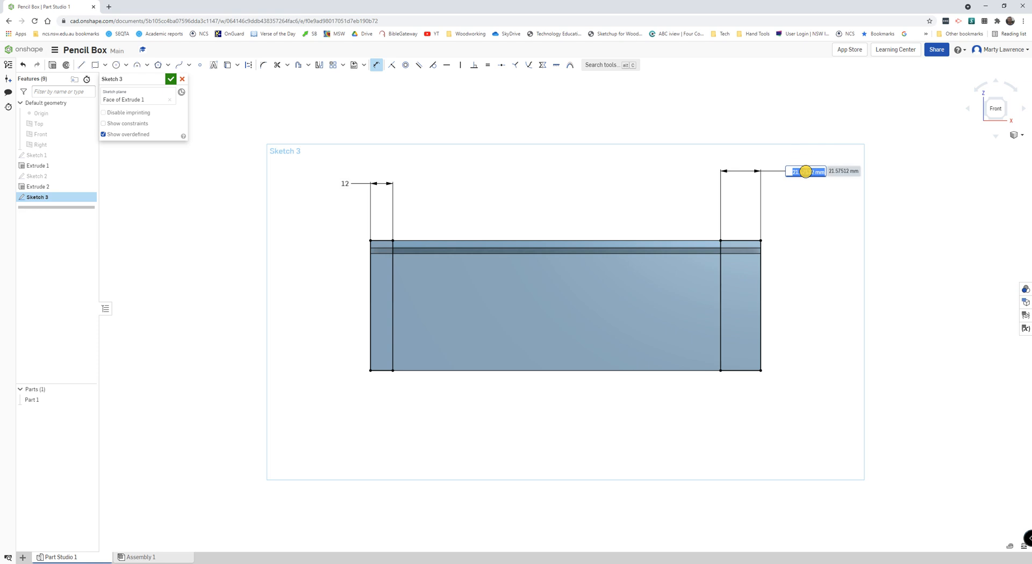
text(12)
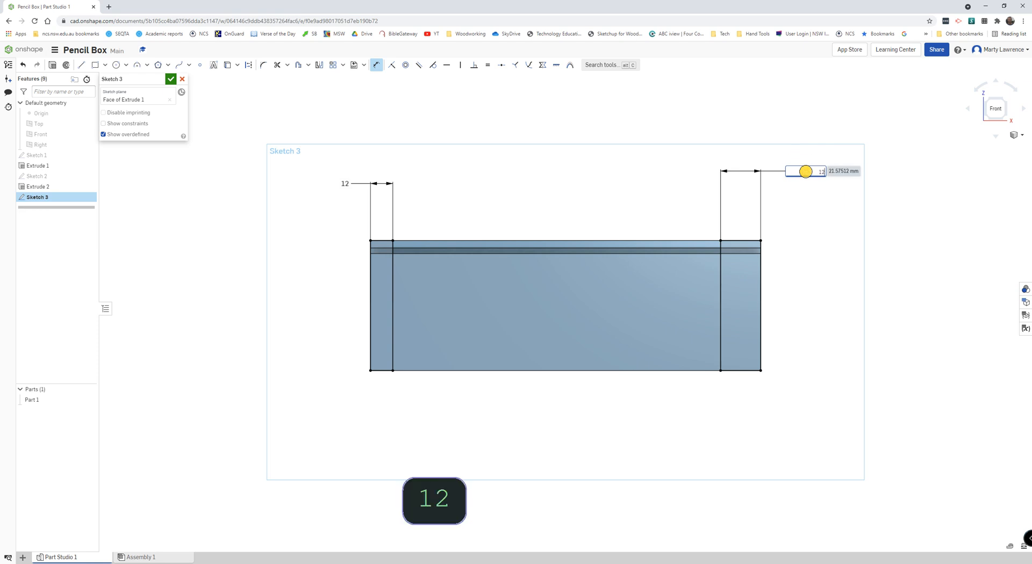
key(Return)
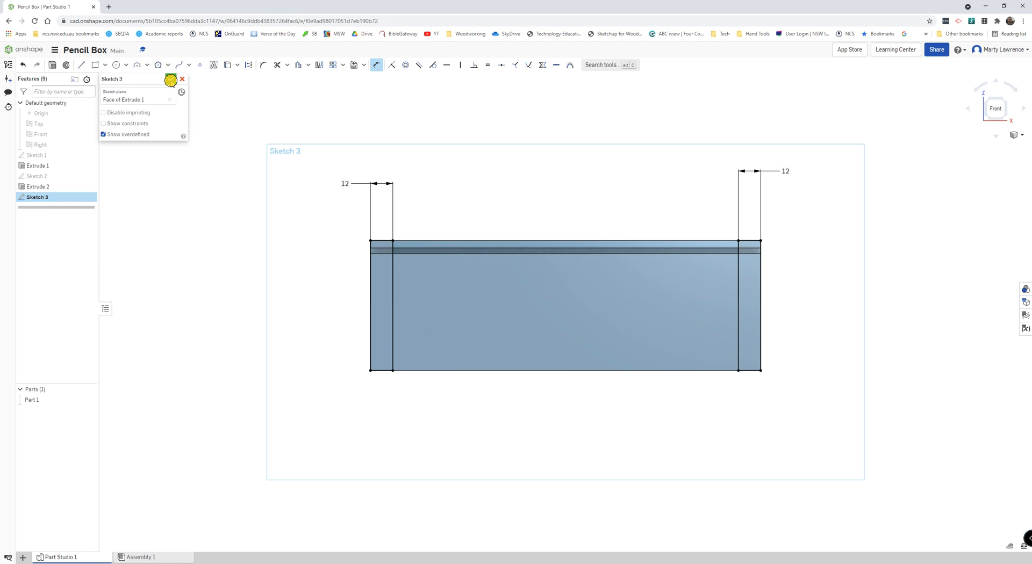
click(170, 80)
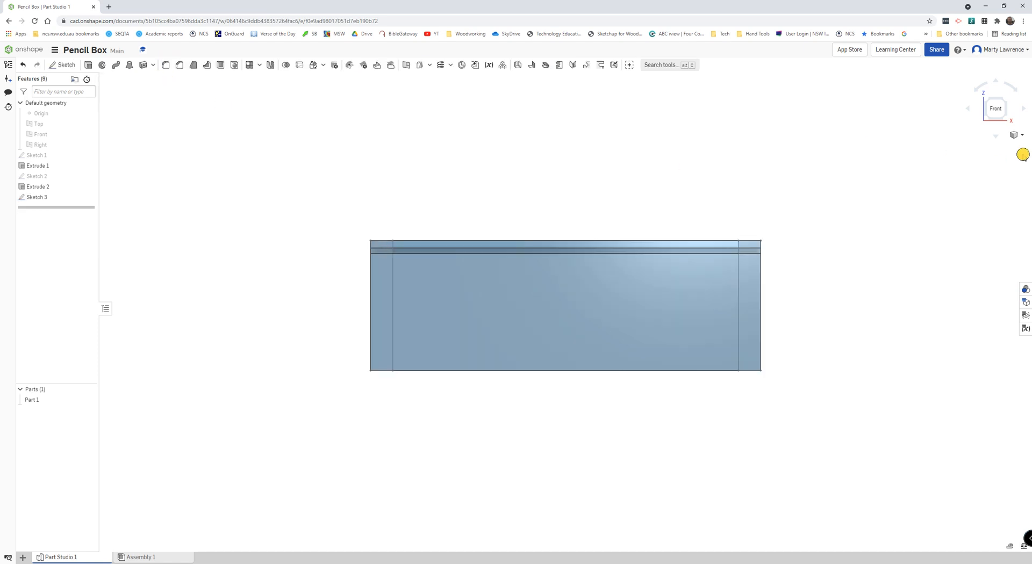
Step: Set up a Remove extrude of the two left-end sketch regions, above and below the groove, with a blind depth of 5 mm
click(1016, 135)
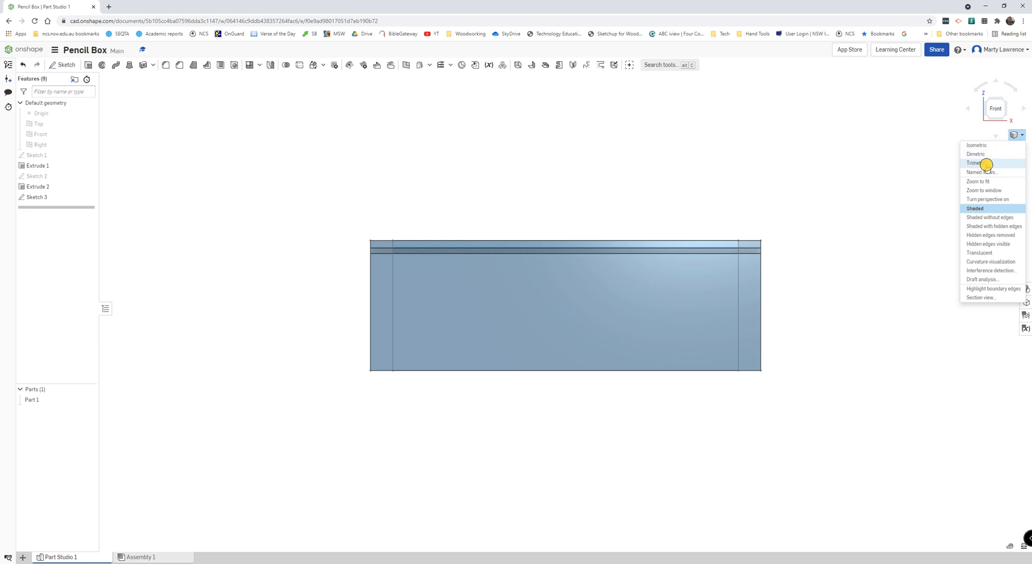
click(986, 164)
scroll(867, 239, down, 3)
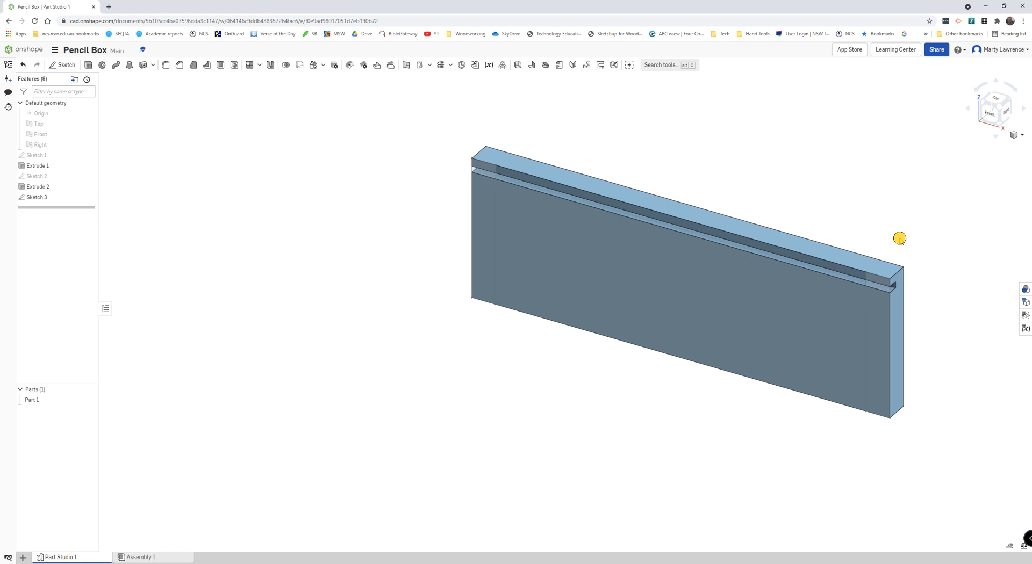
scroll(898, 240, up, 2)
middle_drag(897, 240, 782, 238)
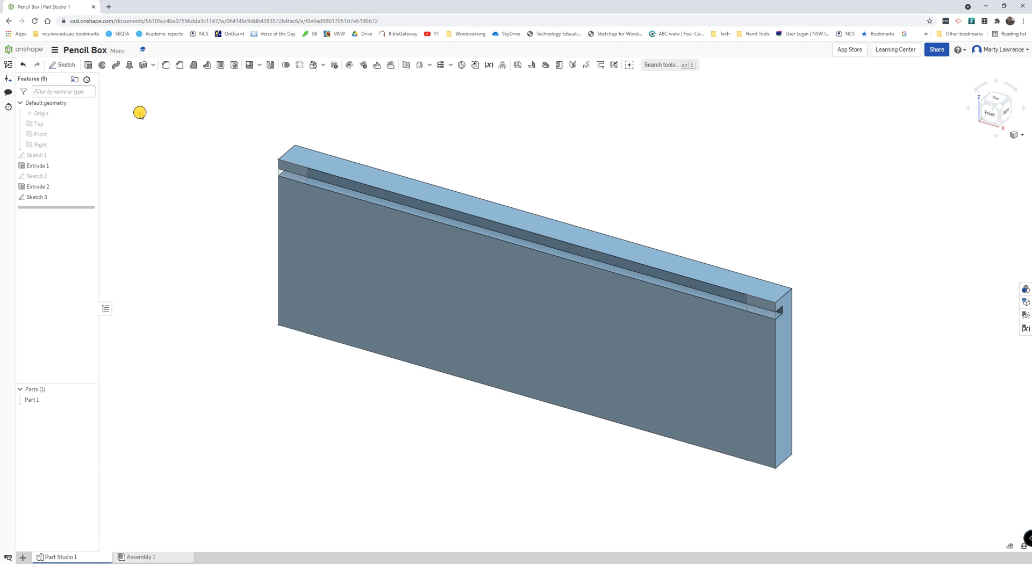
click(87, 65)
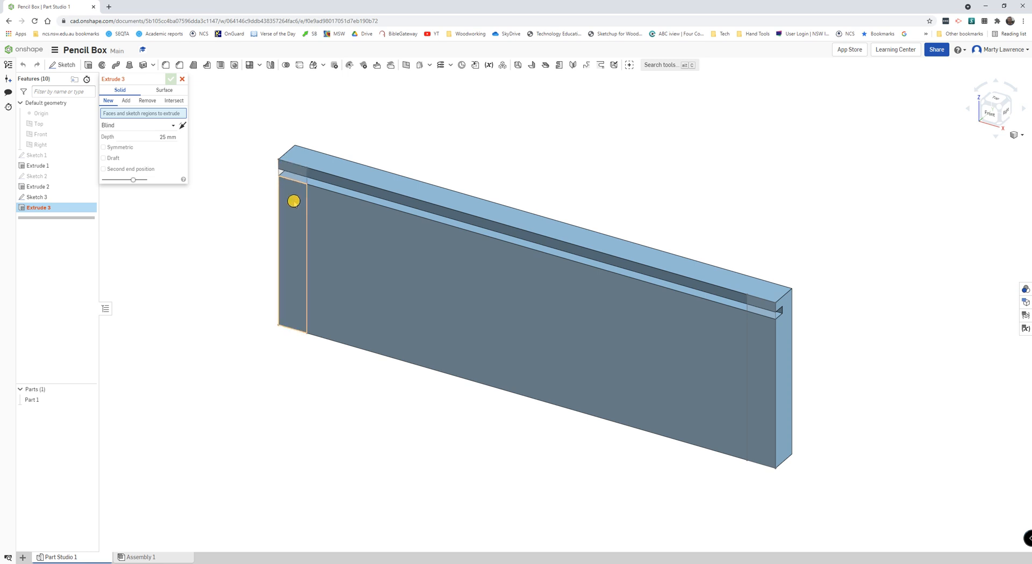
click(293, 202)
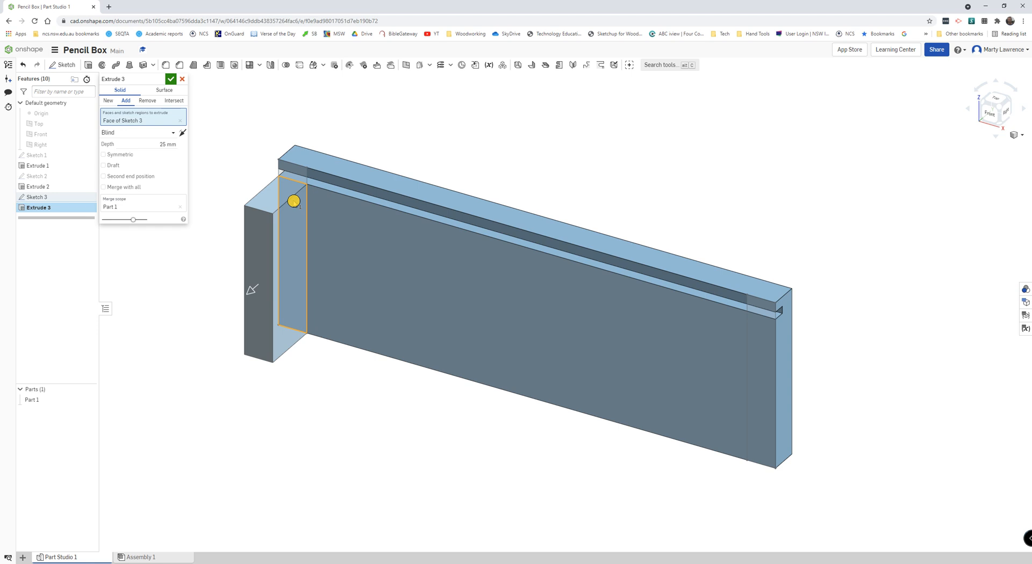
click(294, 172)
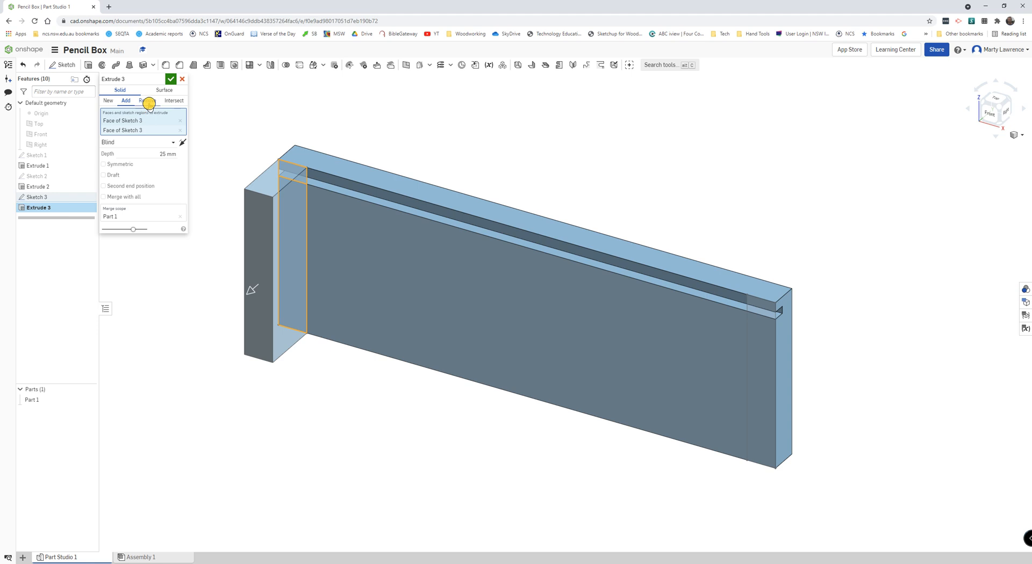
click(149, 101)
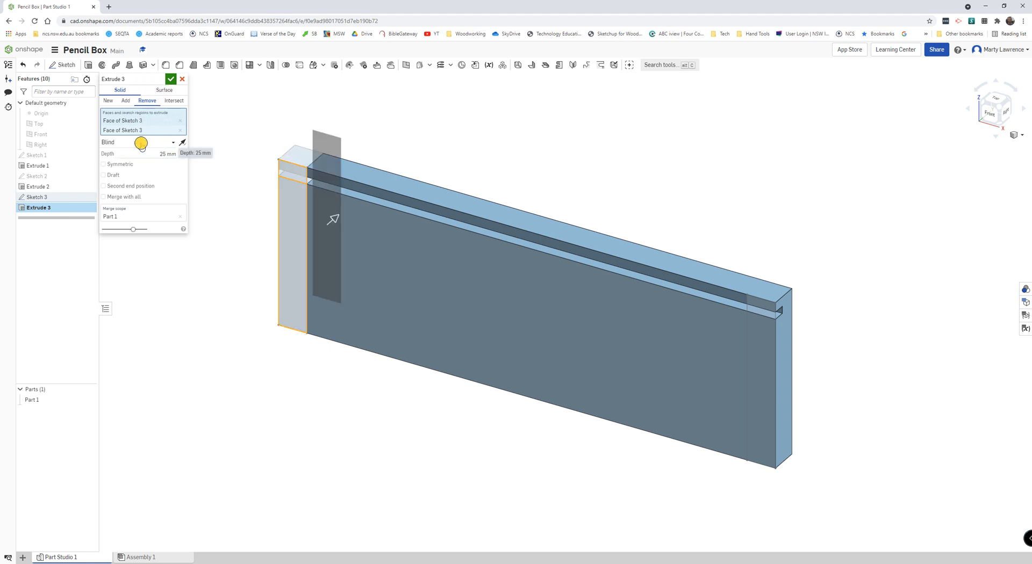
click(166, 154)
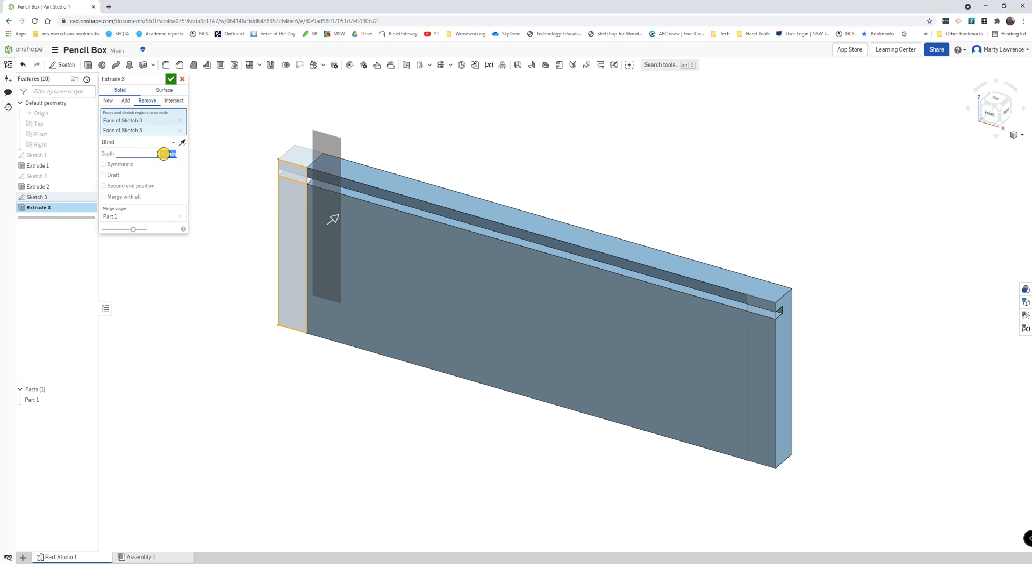
text(5)
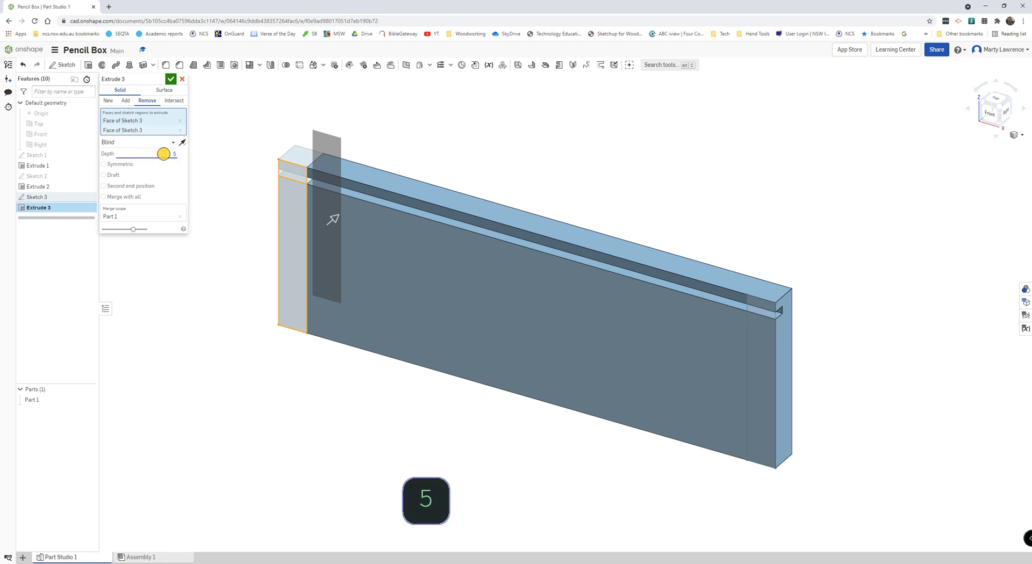
key(Return)
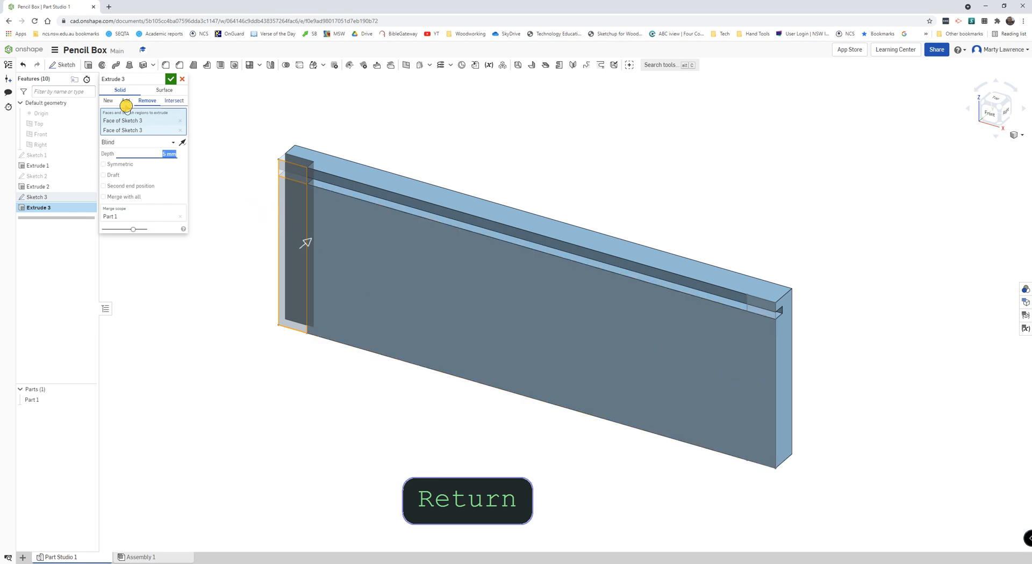
Step: Add the two right-end sketch regions to the Remove extrude and accept the cut into the panel
click(758, 352)
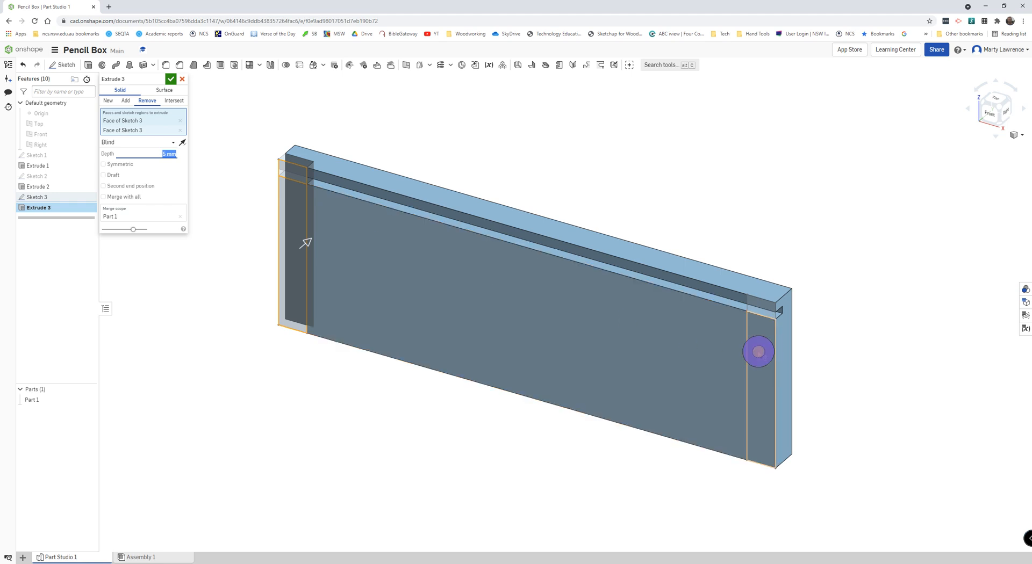
click(760, 307)
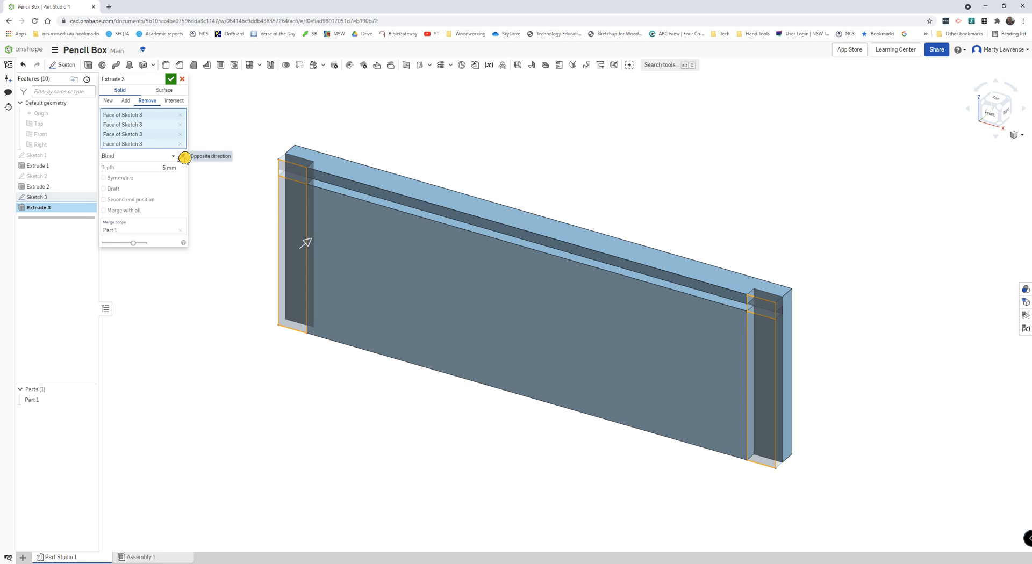
click(184, 157)
click(184, 157)
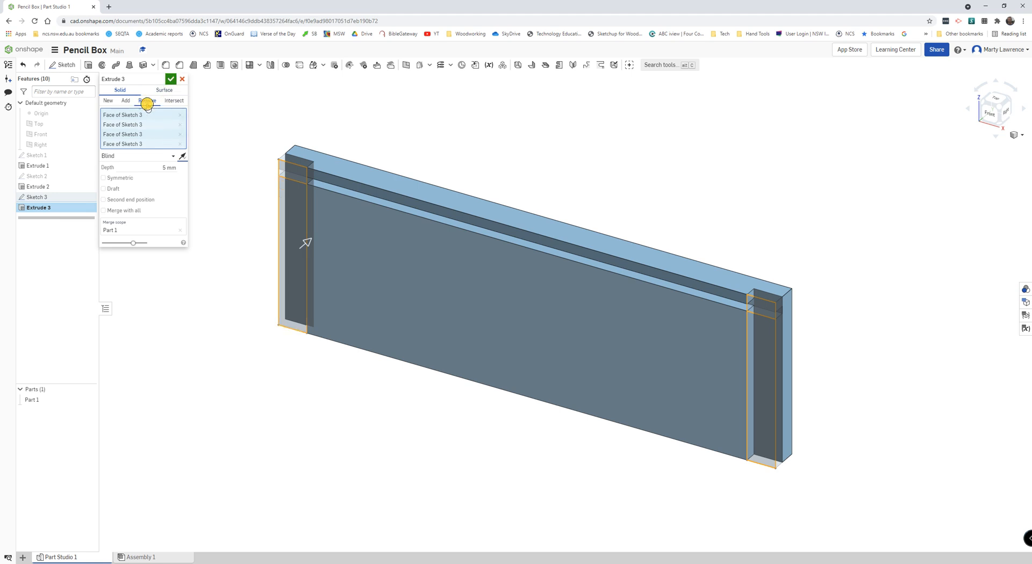
click(170, 79)
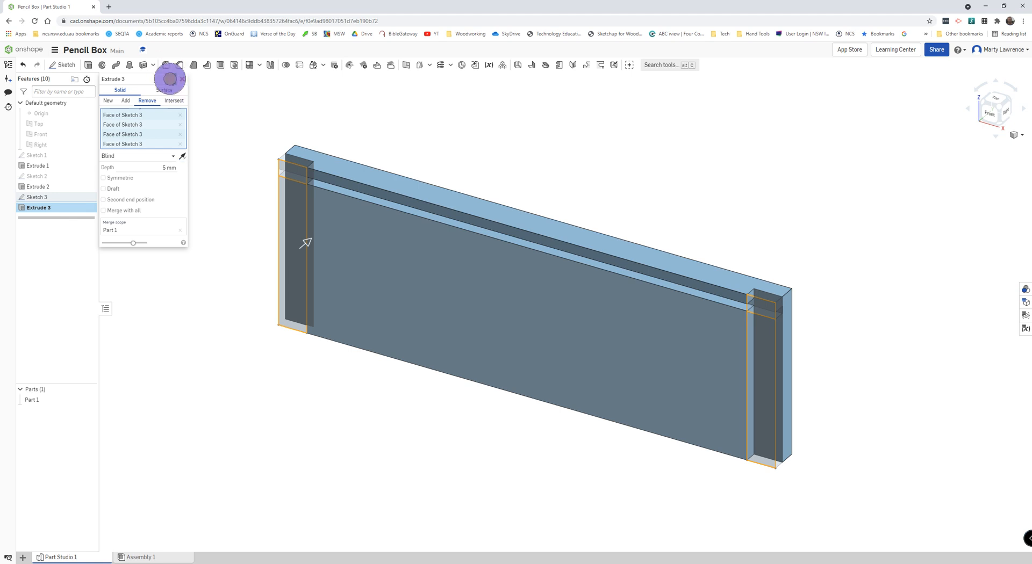